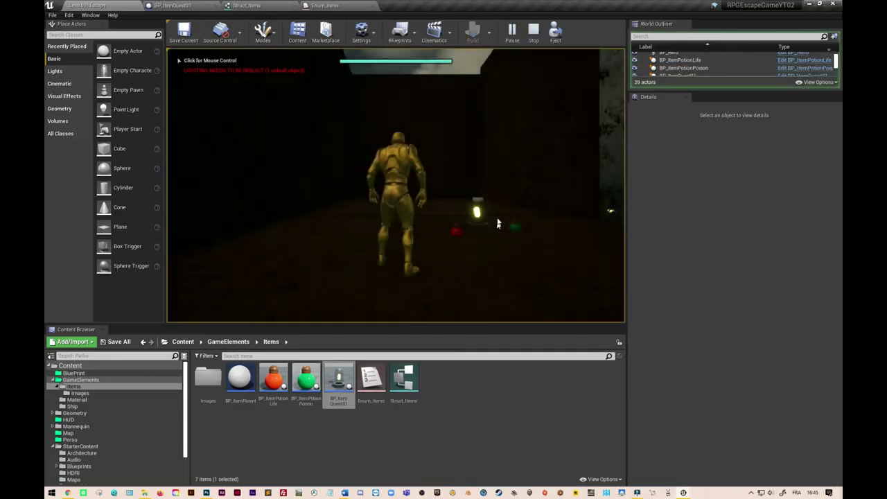
Play-test the level by running the hero around the room to the potions, then stop play.
left_click(501, 186)
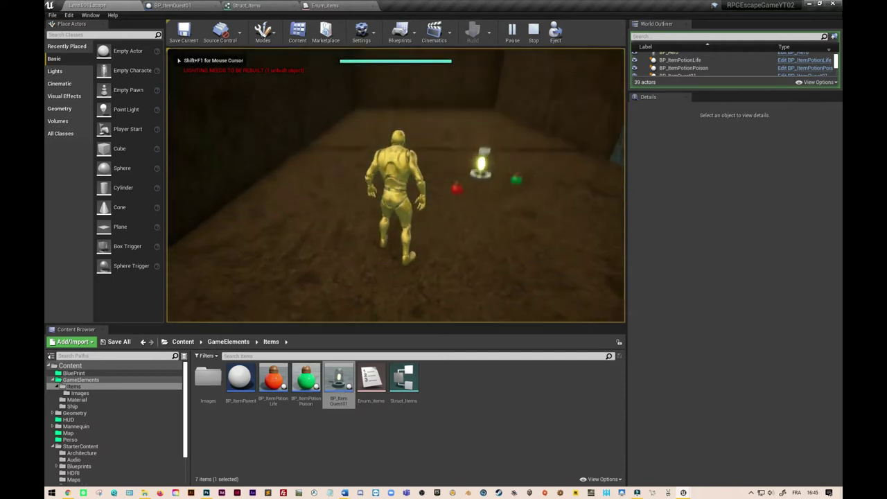
key("w")
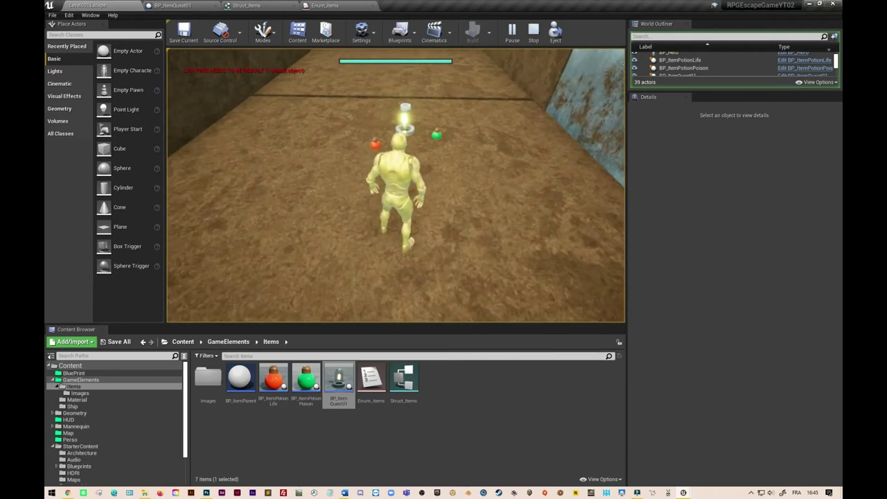
key("w")
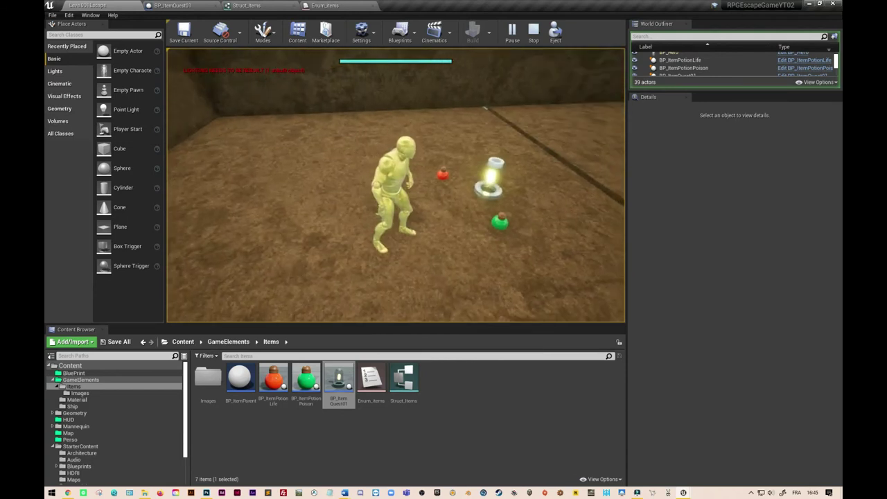
key("w")
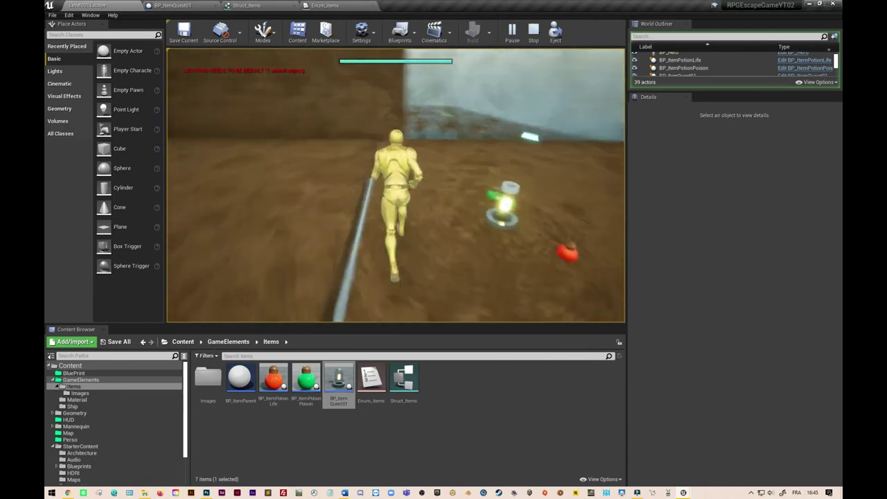
key("w")
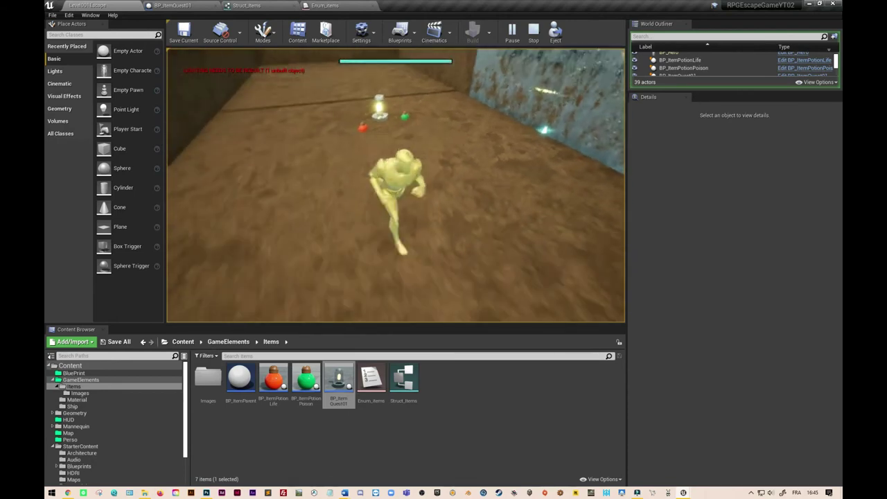
key("w")
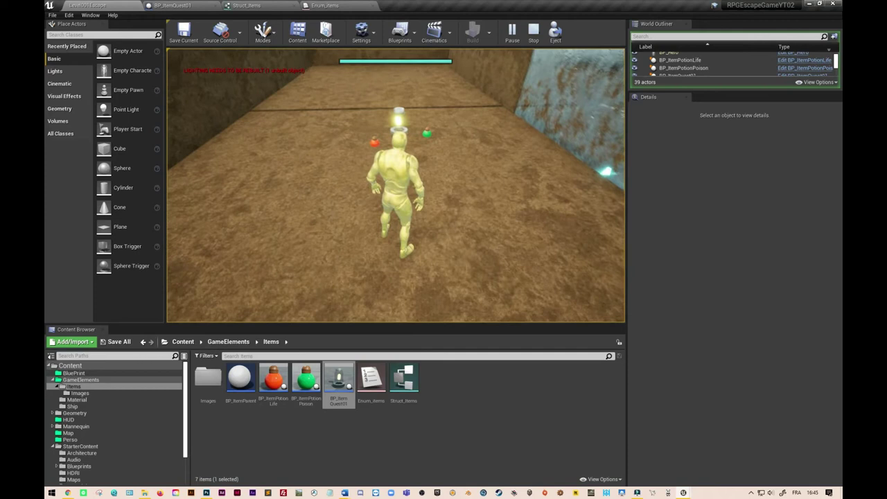
key("Escape")
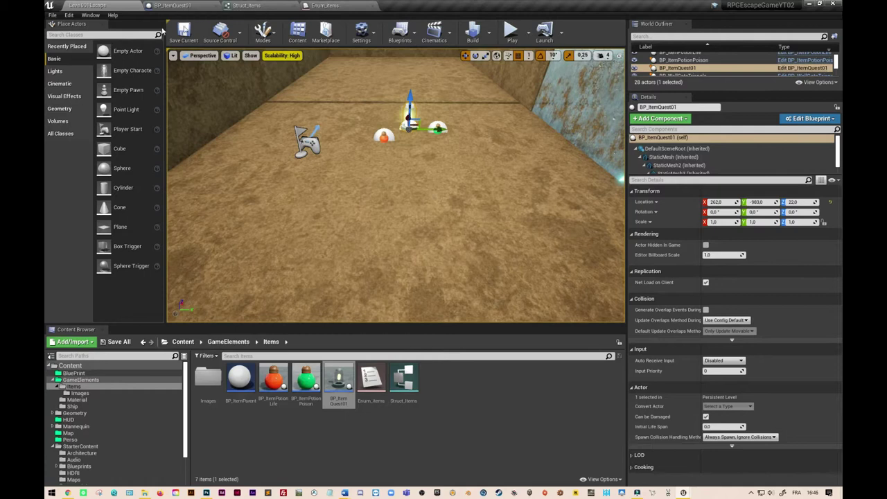
Open the BP_Hero blueprint from the Content > Perso folder.
left_click(229, 343)
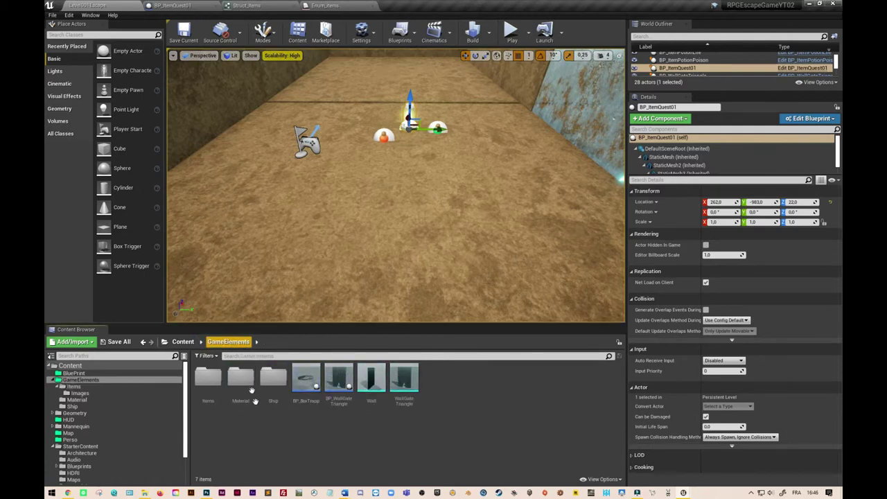
left_click(183, 342)
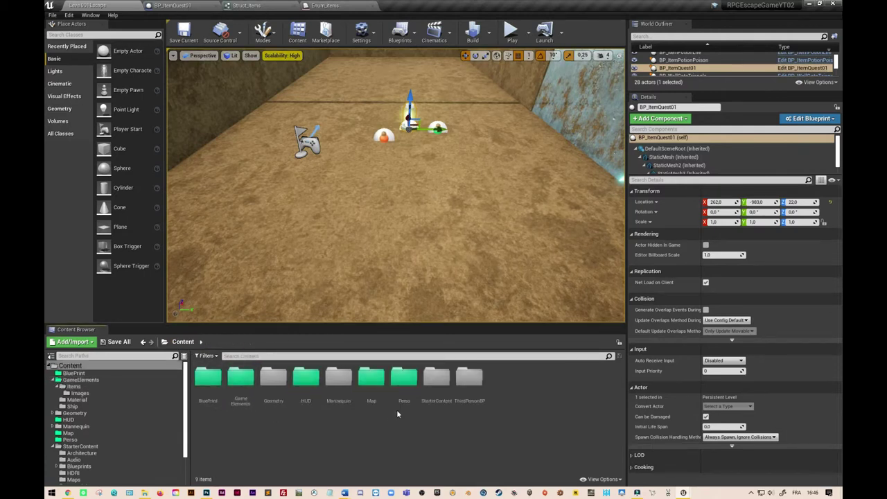
double_click(404, 378)
double_click(208, 380)
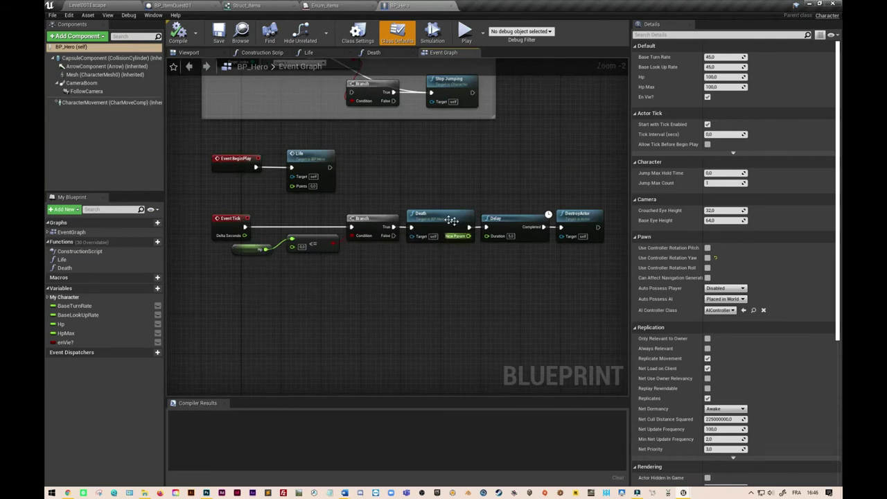
mouse_move(403, 163)
right_mouse_down()
mouse_move(435, 224)
mouse_move(363, 214)
right_mouse_up()
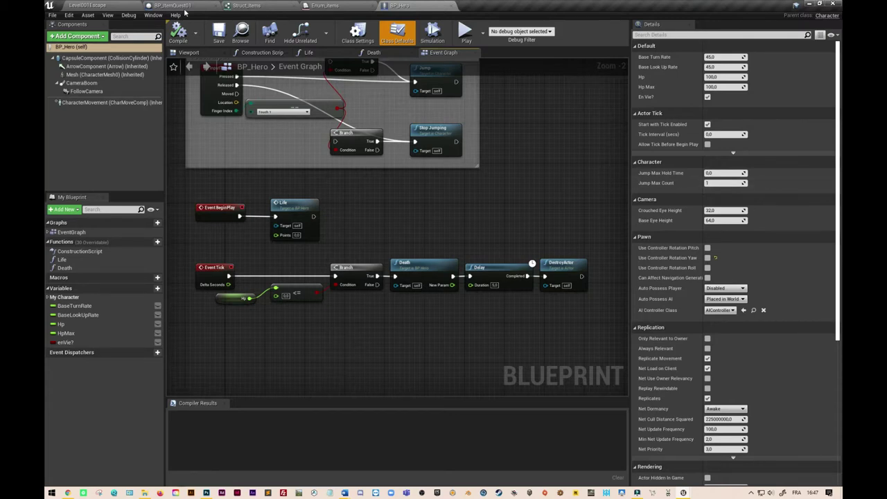
Browse to the Content > GameElements > Items folder in the level editor.
left_click(125, 5)
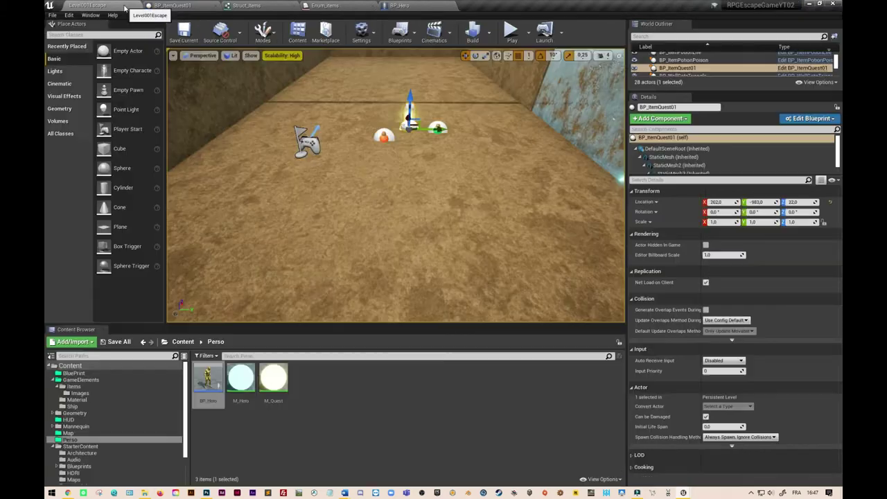
left_click(190, 342)
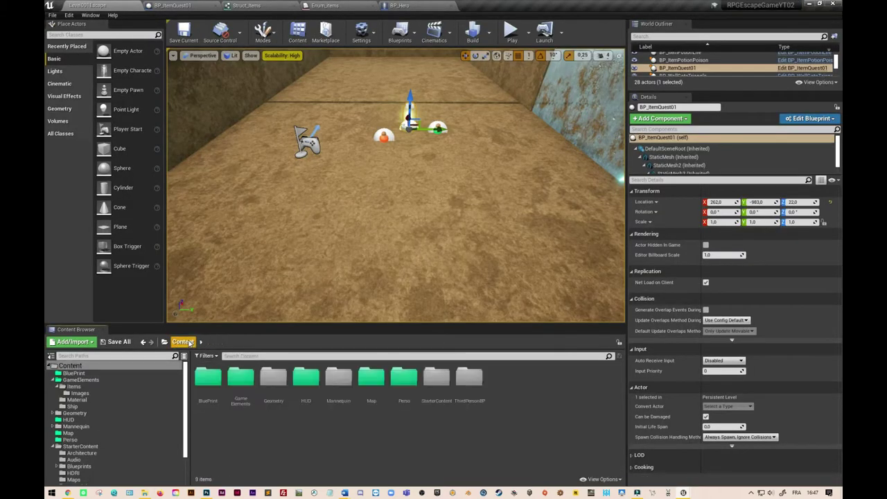
double_click(239, 380)
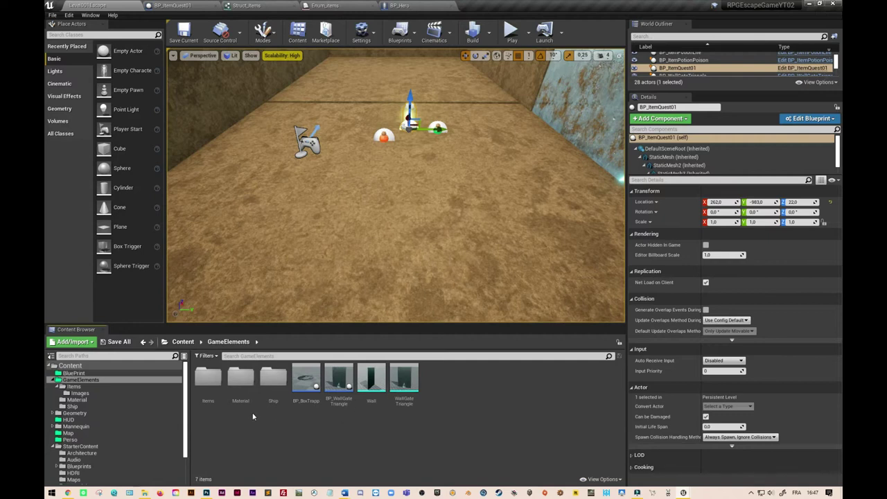
double_click(205, 391)
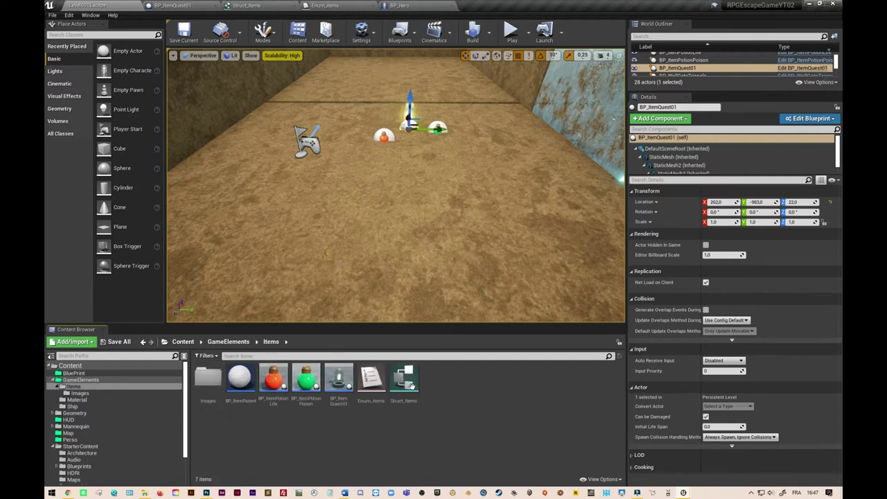
Create a Blueprint Structure named Structure_Inventory in Items and open it.
right_click(474, 414)
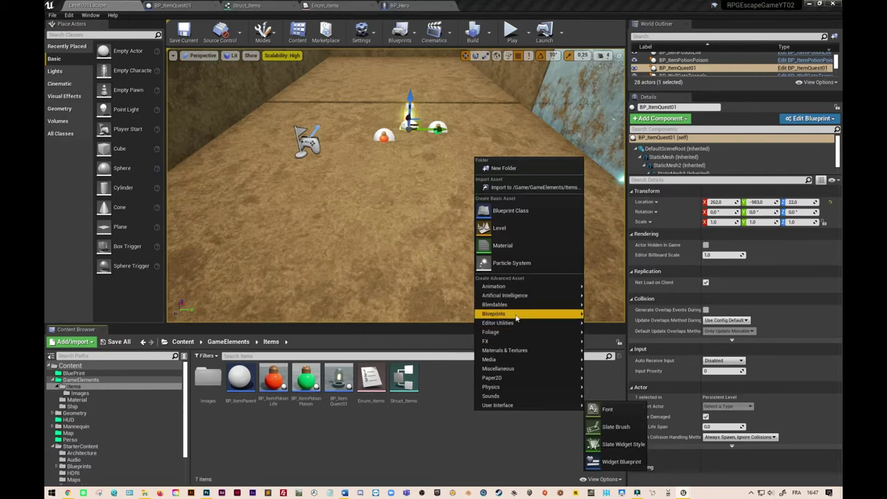
mouse_move(516, 313)
left_click(621, 406)
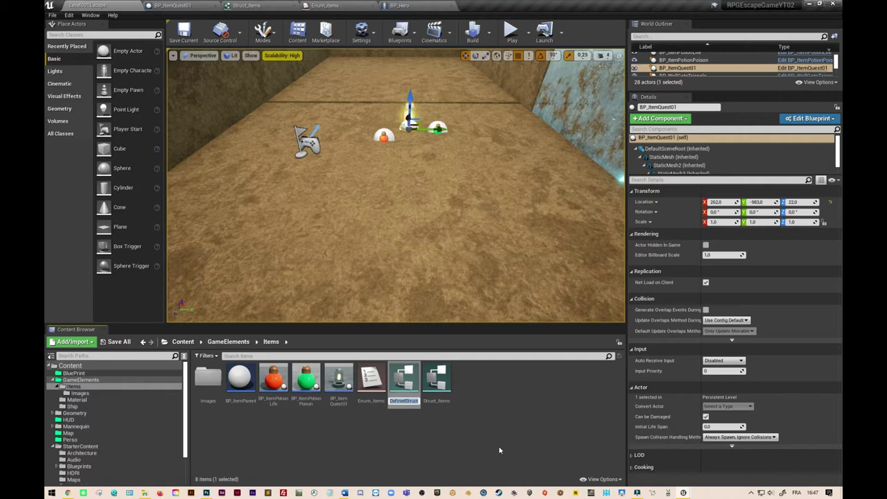
type("Str")
type("ucture")
type("_Inve")
type("ntory")
key("Return")
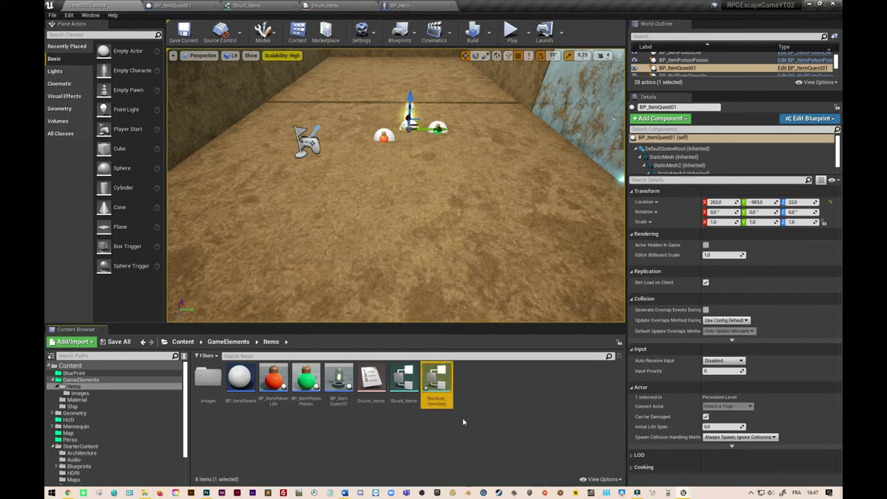
double_click(443, 386)
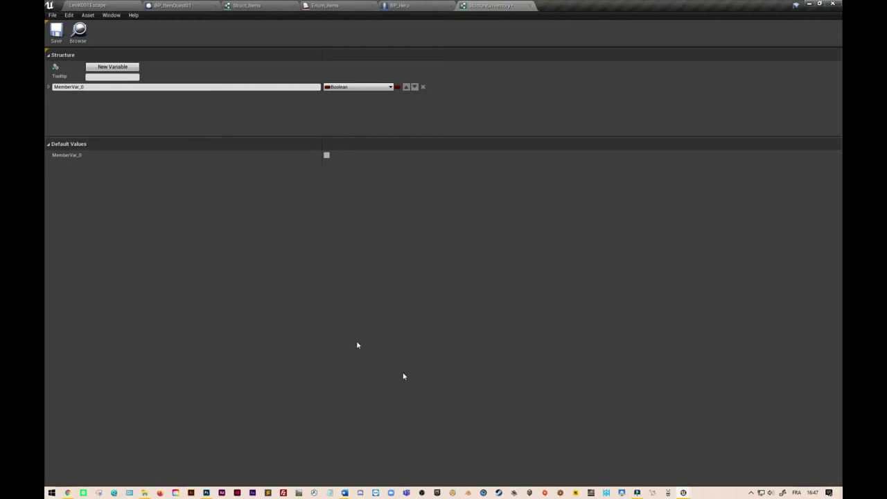
Rename MemberVar_0 to Item and make it a BP Item Parent class reference.
left_click(101, 87)
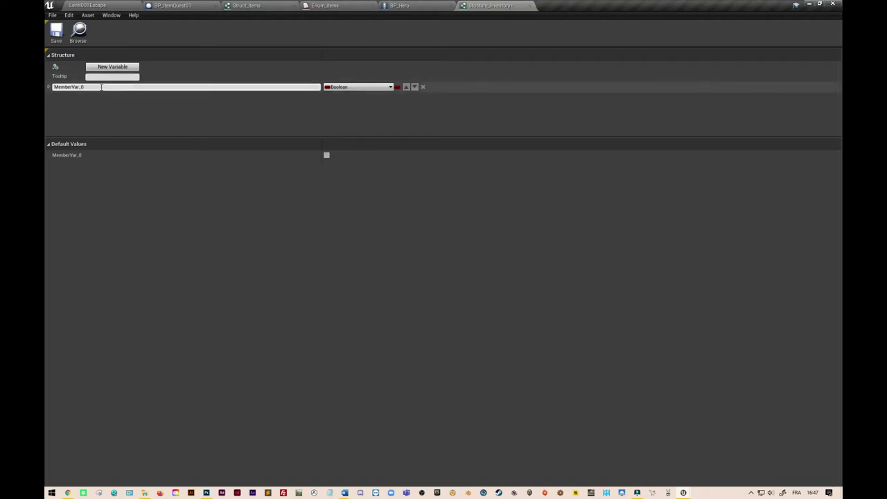
double_click(64, 86)
key("BackSpace")
type("Item")
key("Return")
left_click(390, 88)
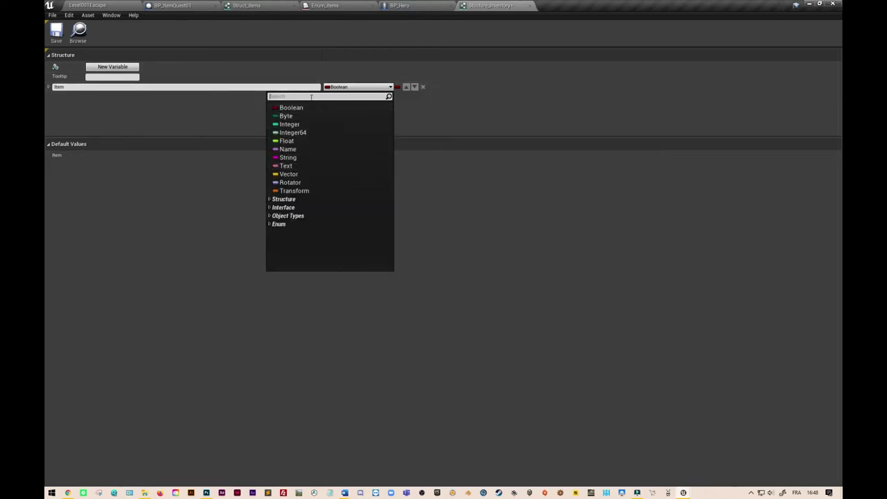
type("bp")
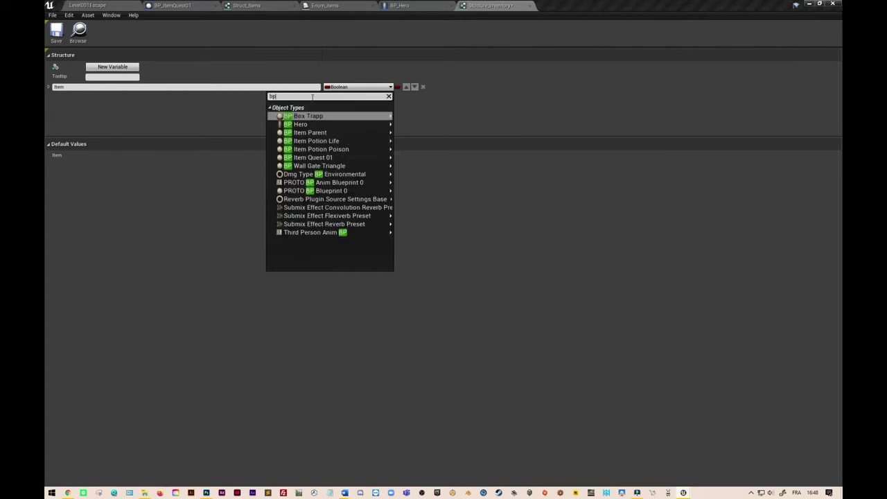
type("_item")
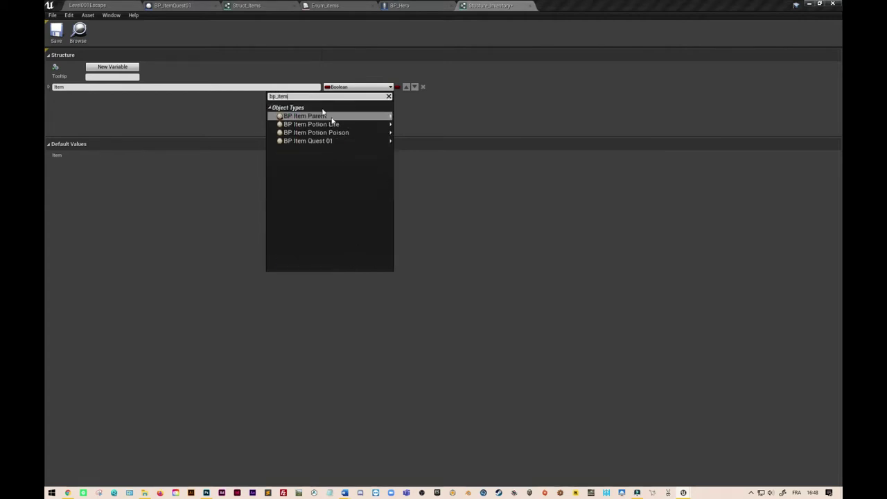
mouse_move(374, 116)
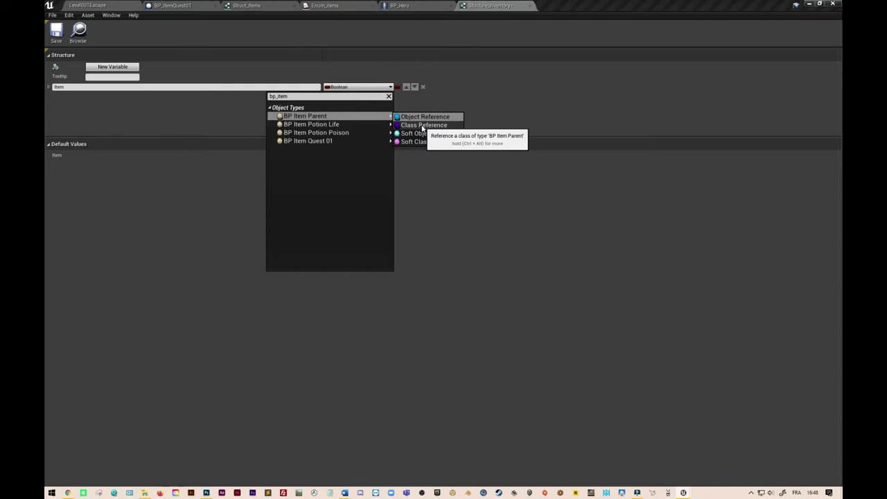
left_click(422, 127)
Leave Item's default class as None, save the struct and return to BP_Hero.
left_click(338, 156)
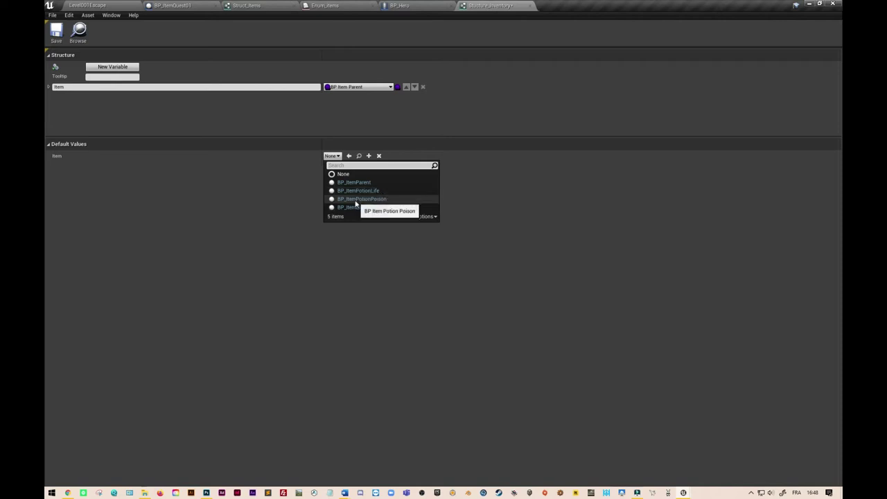
left_click(273, 213)
left_click(57, 39)
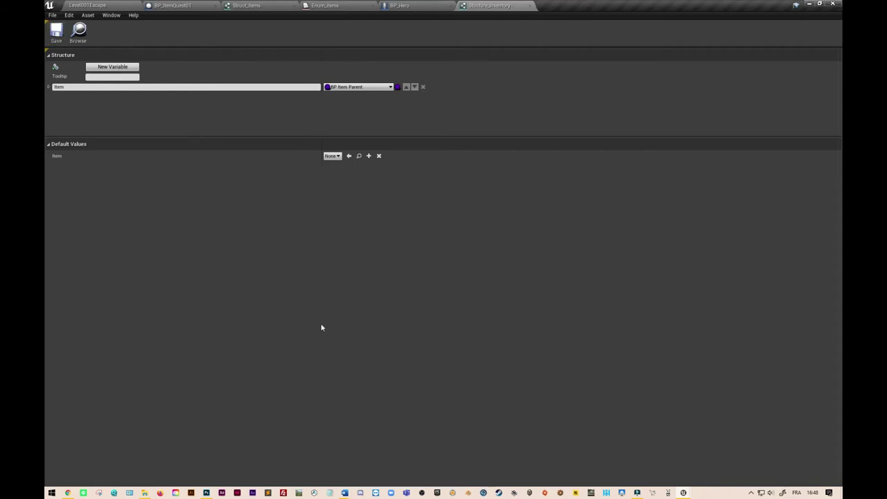
left_click(406, 6)
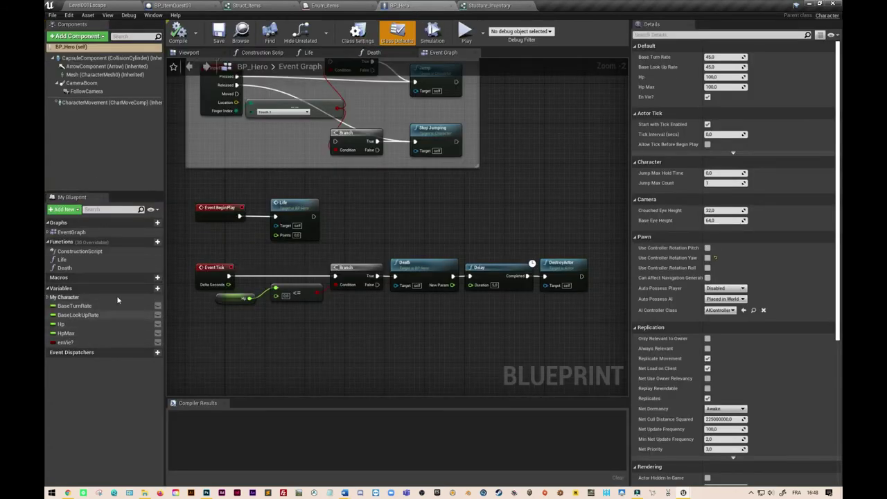
Add a new BP_Hero variable named InventoryPlayer.
left_click(145, 289)
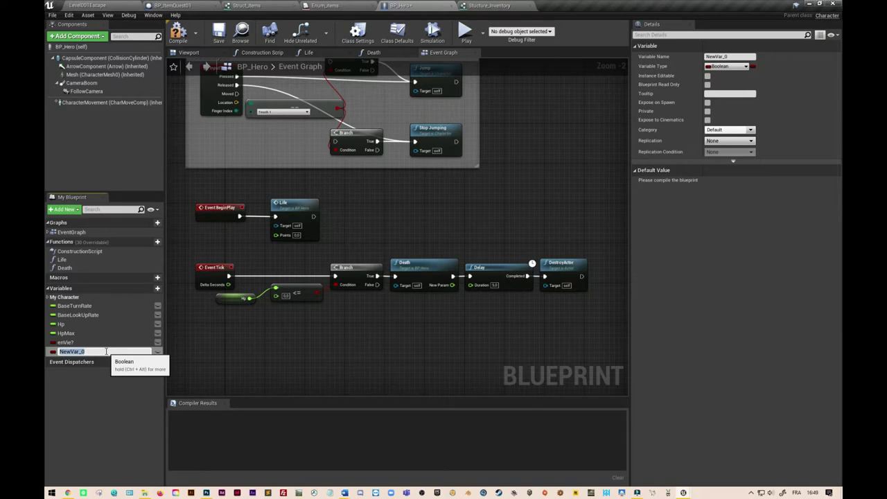
type("Inventory")
type("Player")
key("Return")
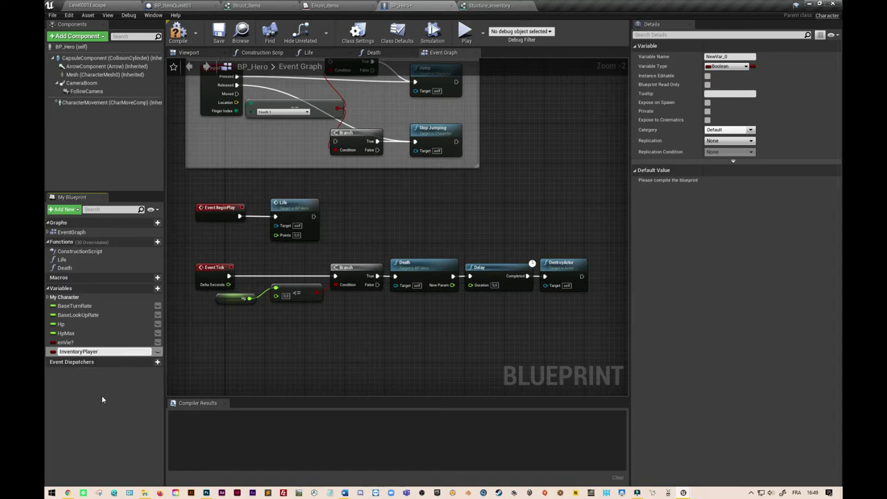
Set InventoryPlayer's type to the Struct Items structure, then go to the inventory struct editor.
left_click(734, 67)
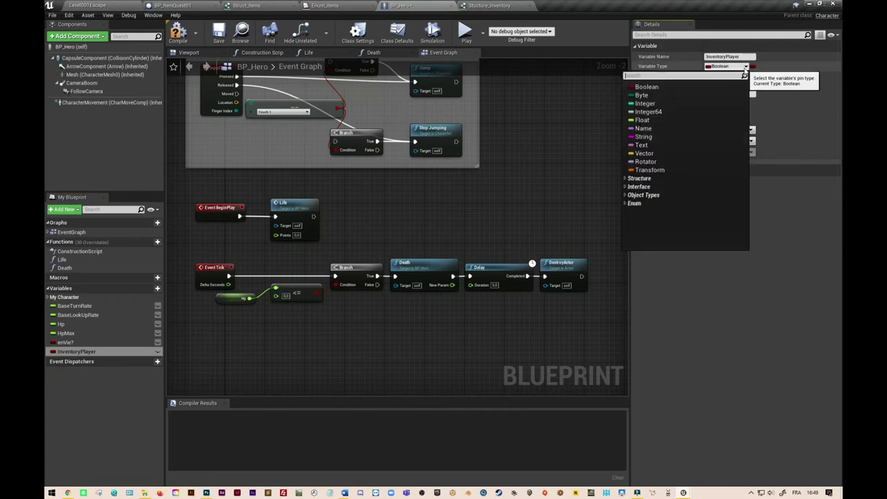
type("struture")
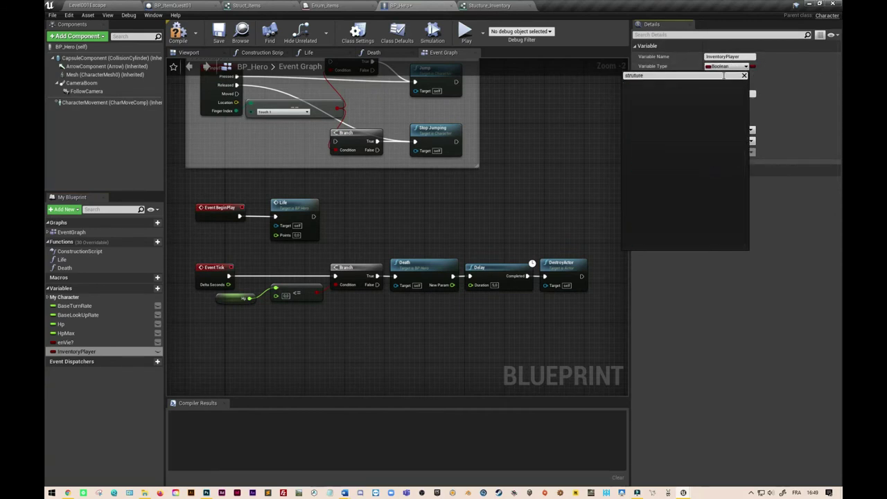
key("BackSpace")
key("BackSpace")
key("BackSpace")
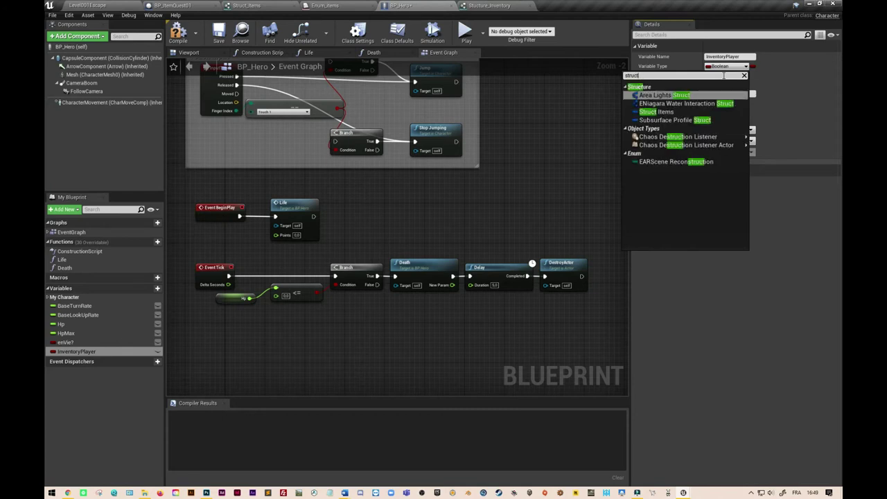
type("cture")
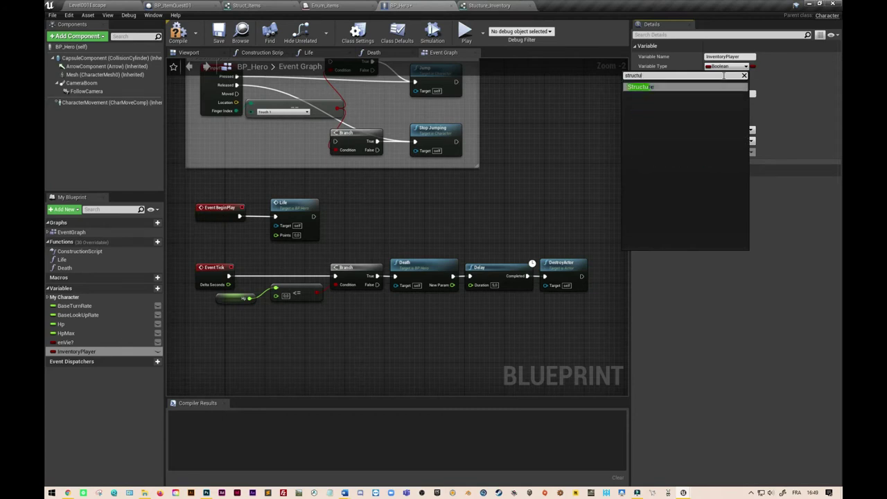
key("BackSpace")
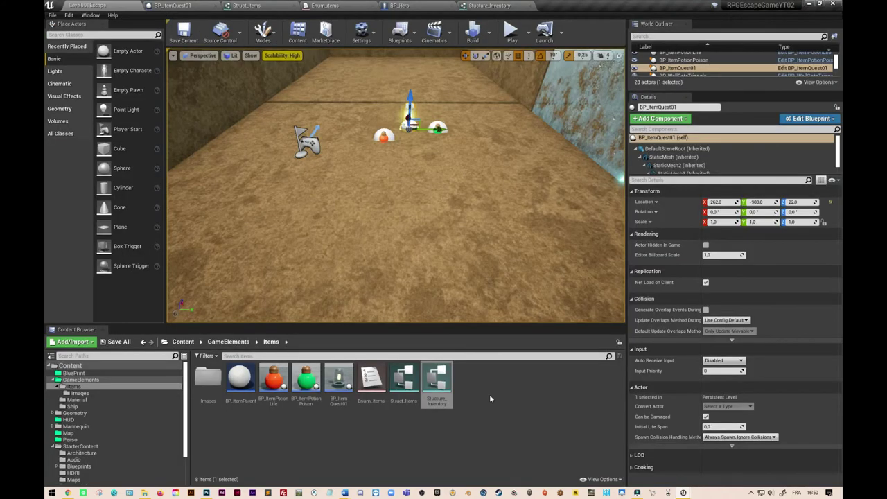
left_click(405, 411)
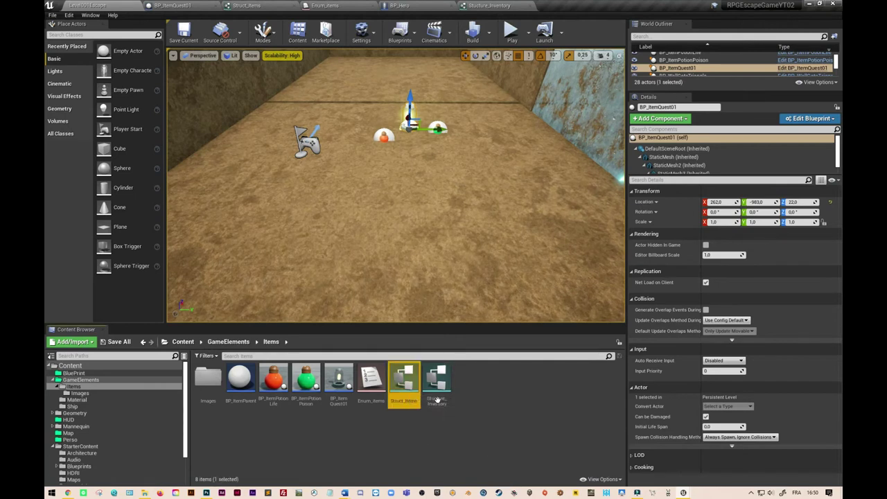
left_click(436, 385)
left_click(406, 6)
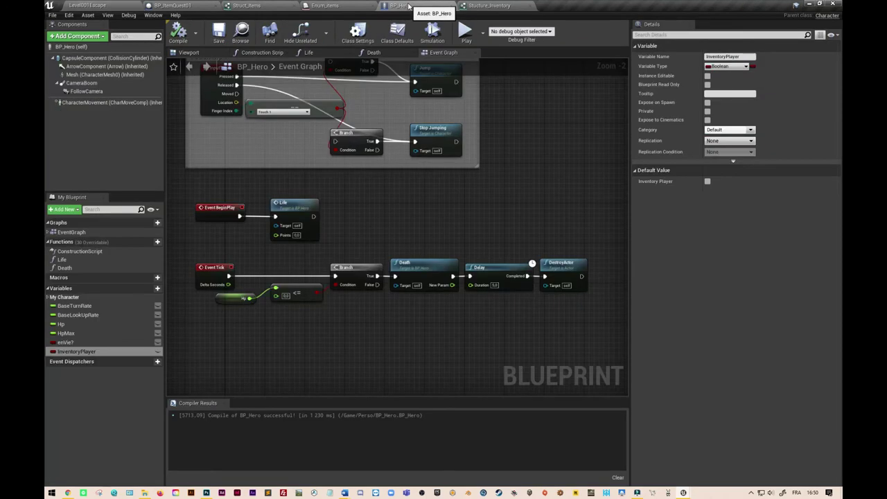
left_click(492, 6)
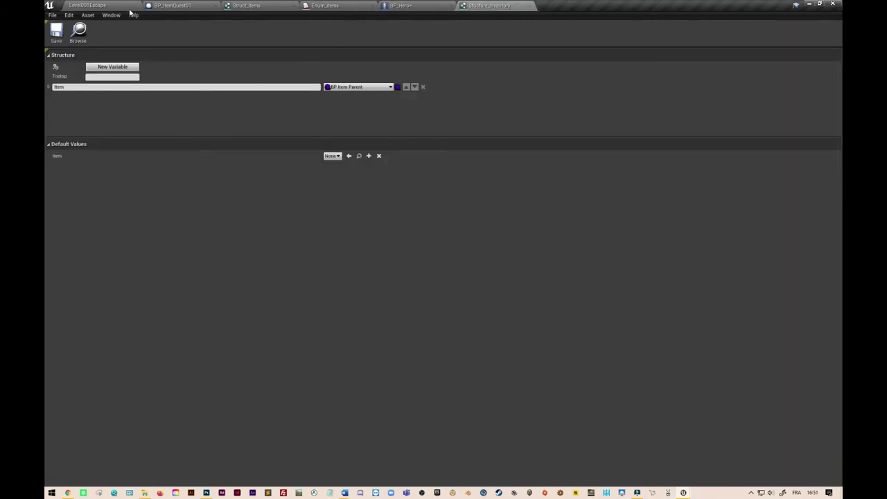
Rename the Stucture_Inventory asset to Structure_Inventory and save the struct.
left_click(125, 6)
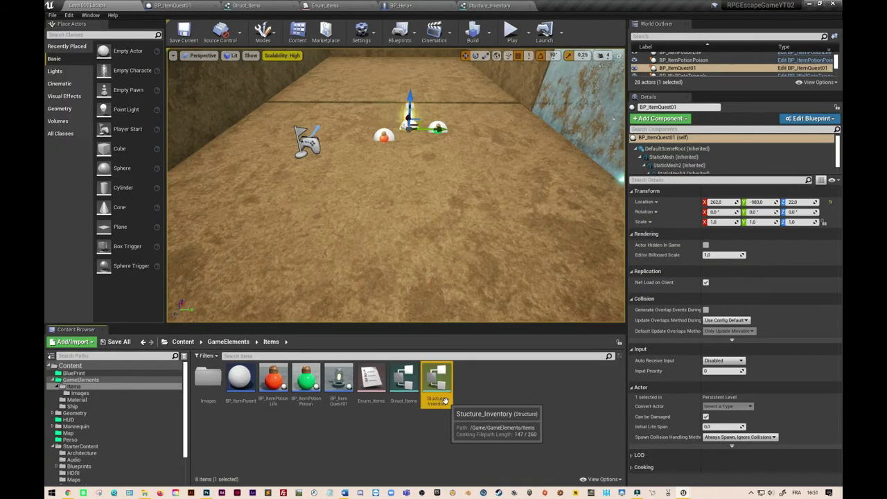
left_click(444, 400)
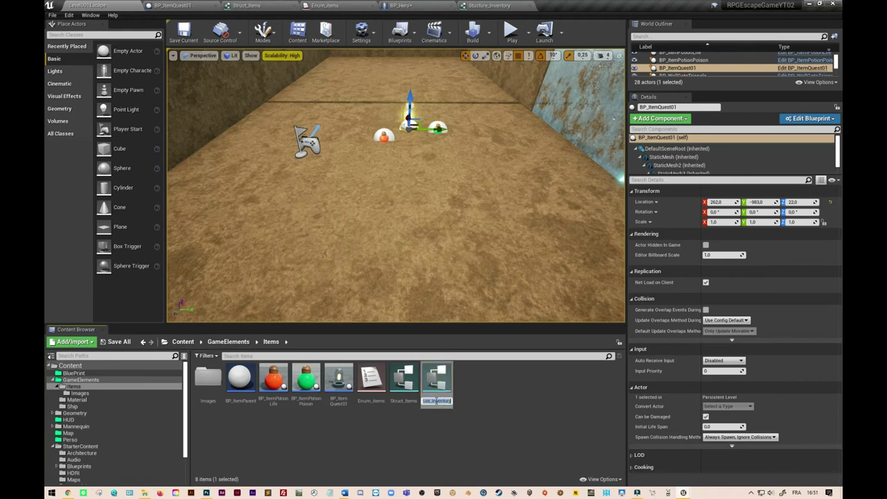
left_click(427, 401)
type("ructure_In")
key("Return")
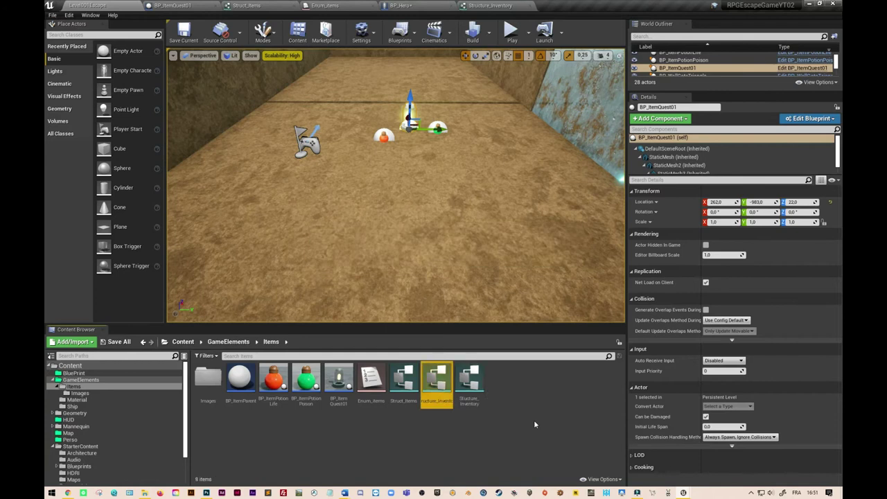
left_click(513, 5)
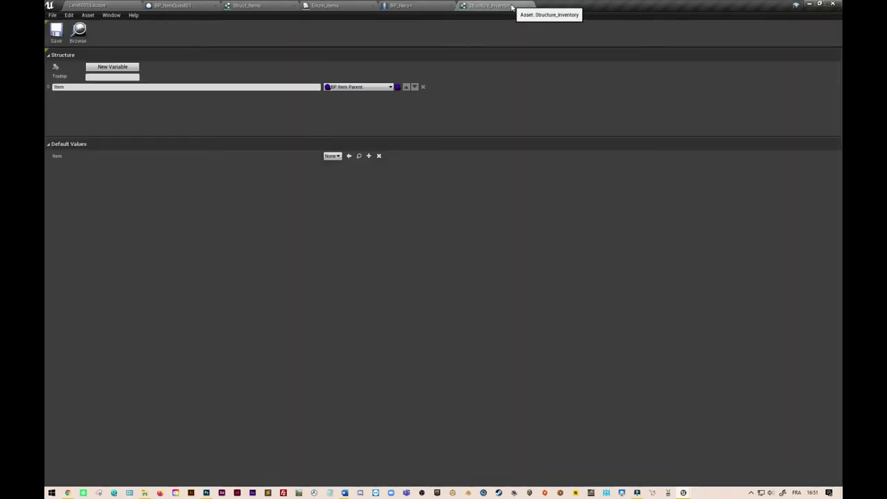
left_click(57, 31)
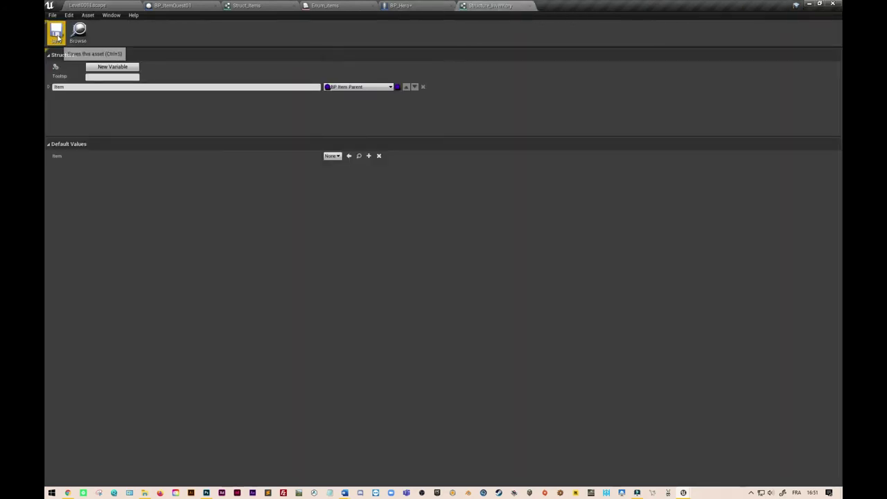
Change InventoryPlayer's type to Structure Inventory, then compile and save BP_Hero.
left_click(409, 5)
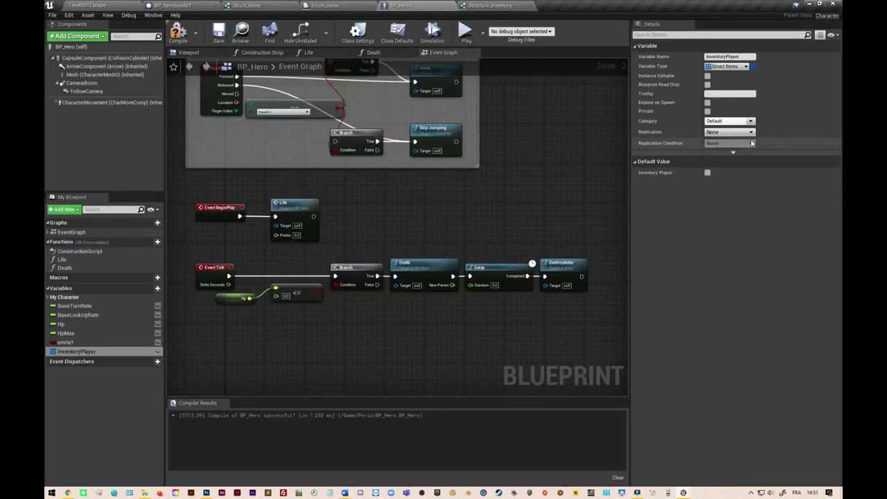
left_click(746, 66)
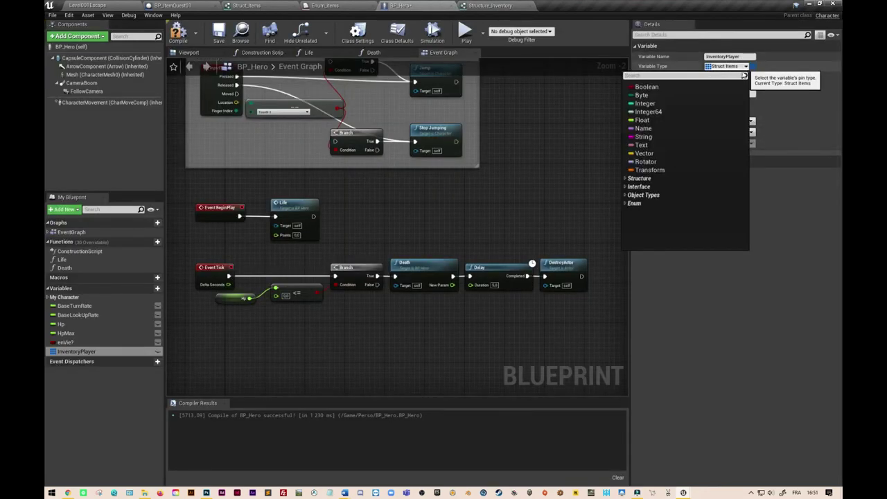
type("stru")
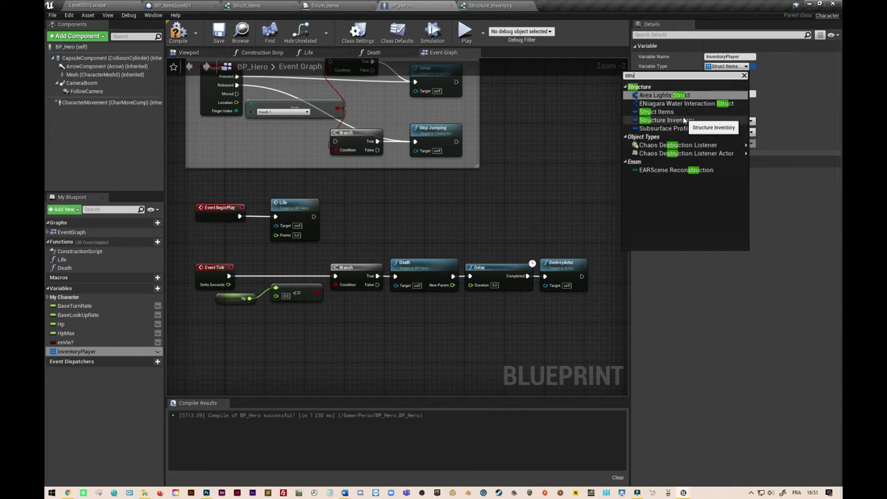
left_click(683, 120)
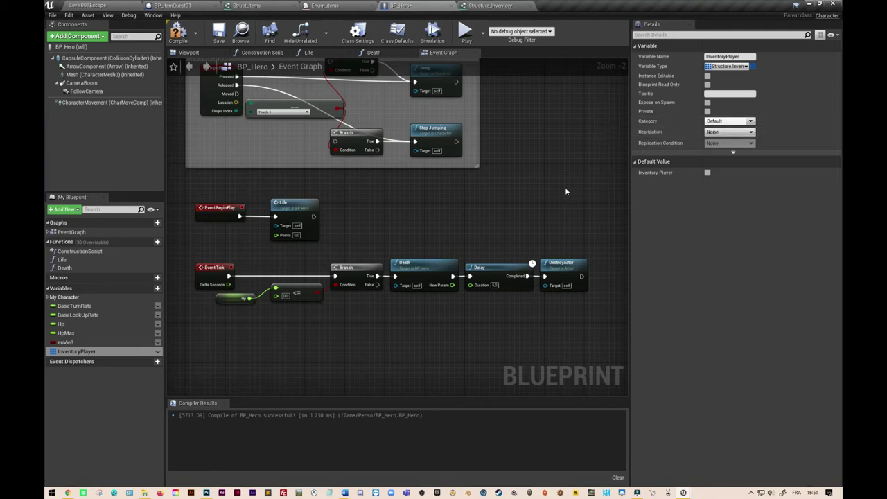
left_click(219, 35)
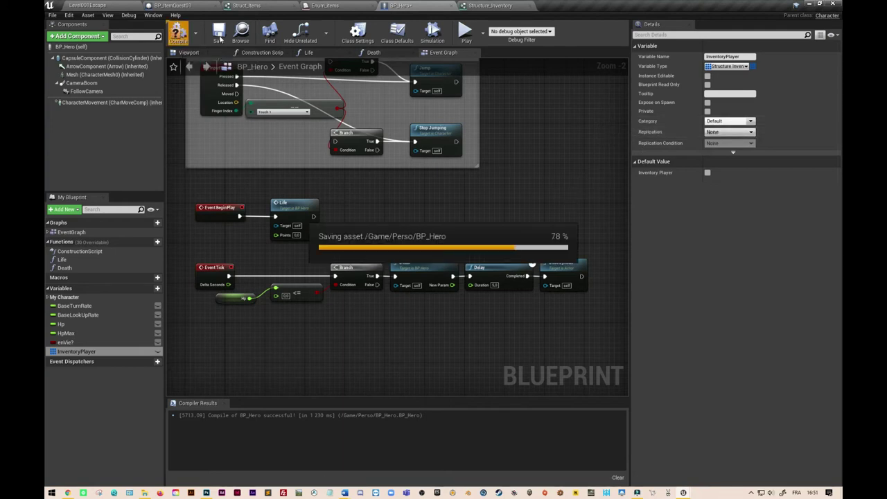
left_click(219, 35)
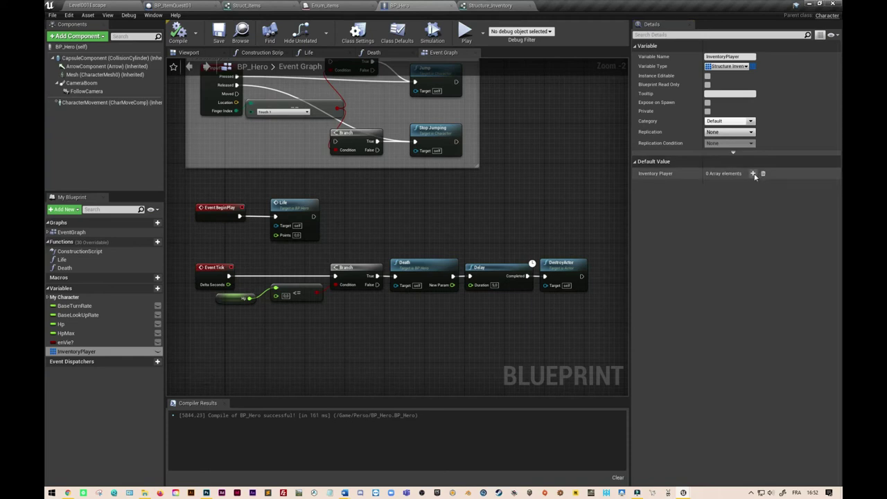
Add one InventoryPlayer default element whose Item is BP_ItemPotionLife.
left_click(753, 174)
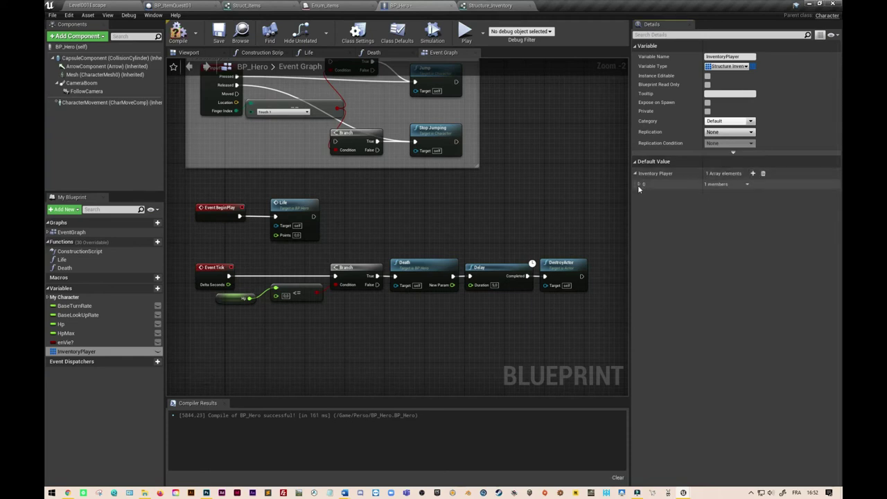
left_click(639, 184)
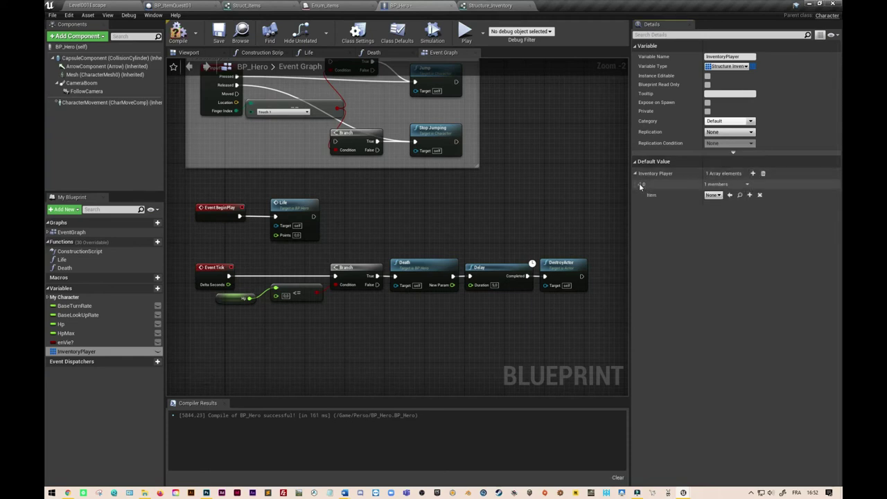
left_click(720, 195)
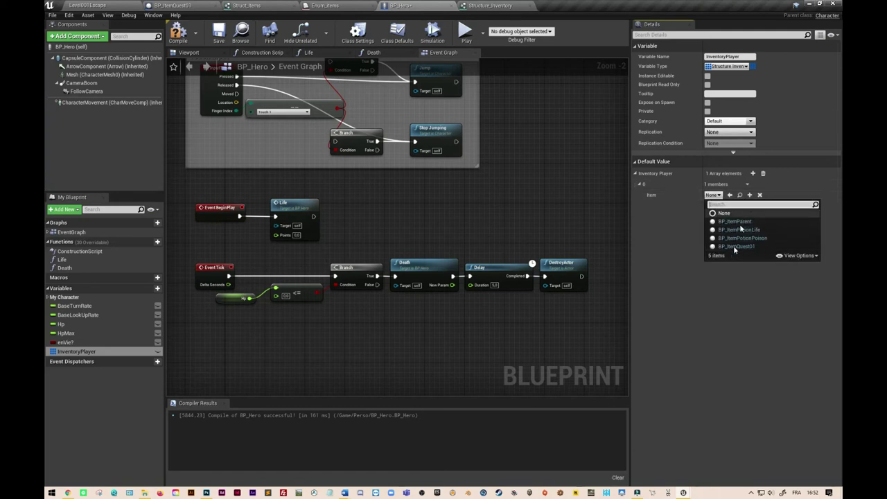
left_click(659, 209)
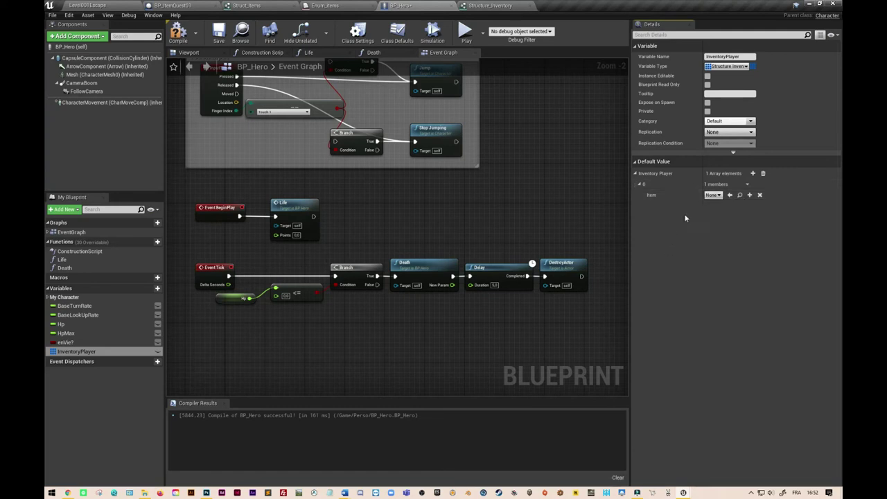
left_click(713, 196)
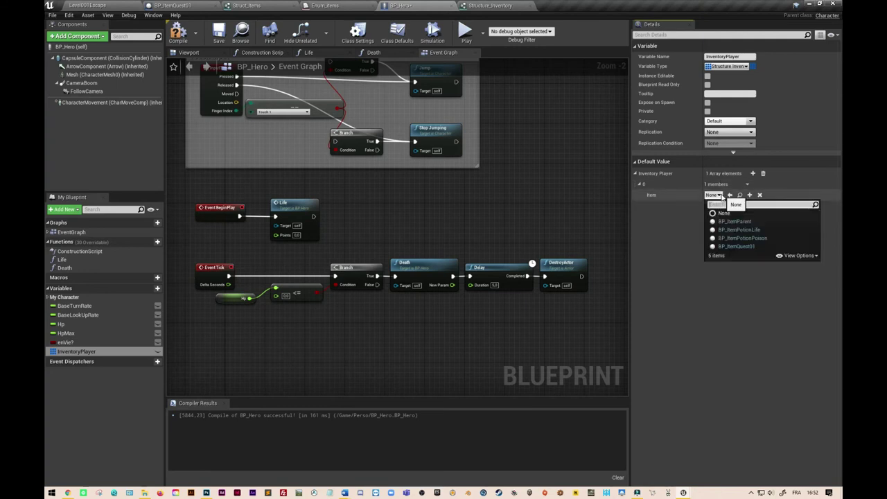
left_click(765, 230)
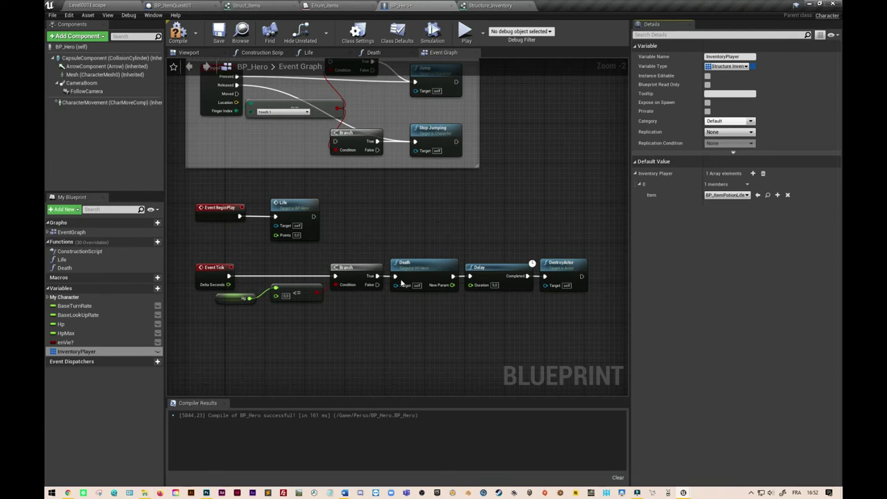
left_click(254, 5)
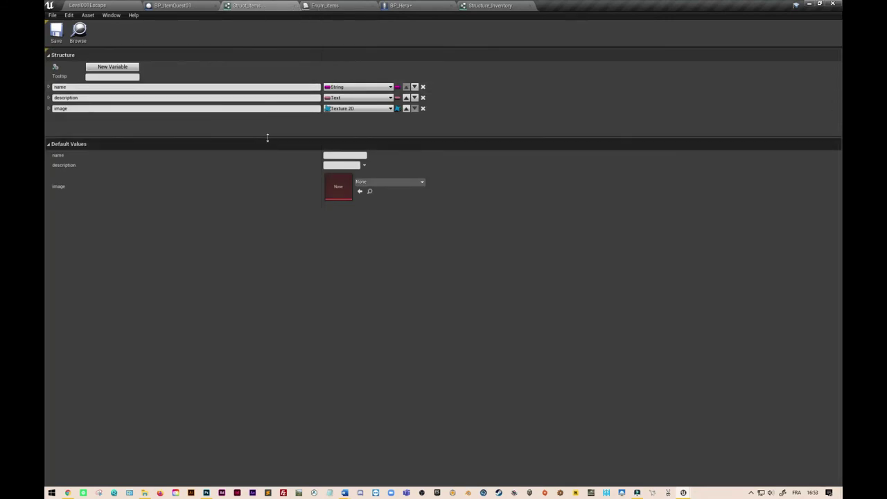
Add MemberVar_9 to Struct_Items with type Enum Items, defaulting to Quest.
left_click(129, 67)
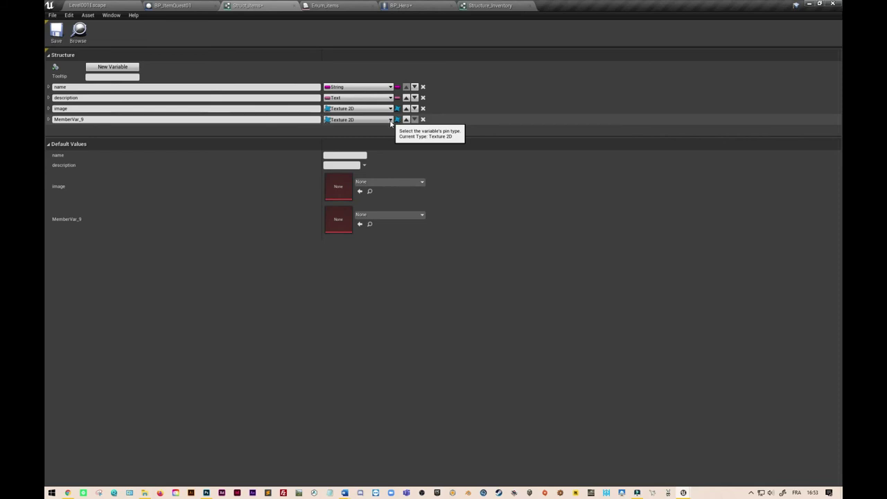
left_click(390, 120)
type("enum")
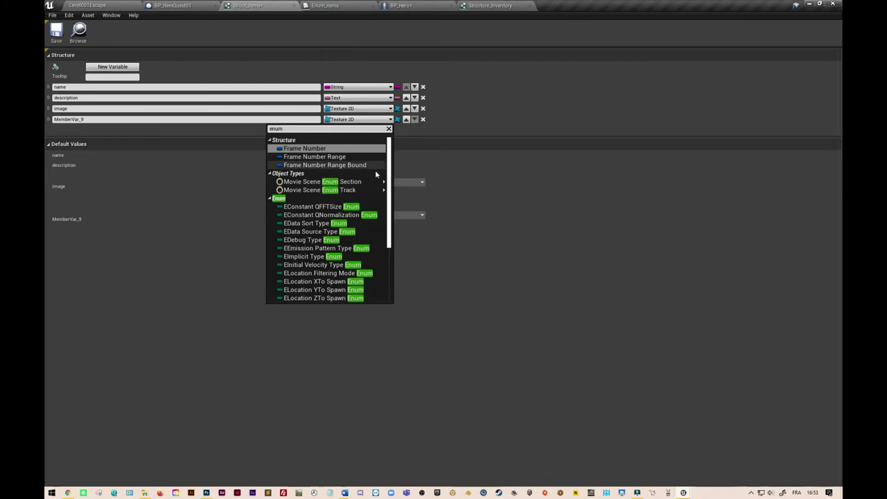
mouse_move(383, 182)
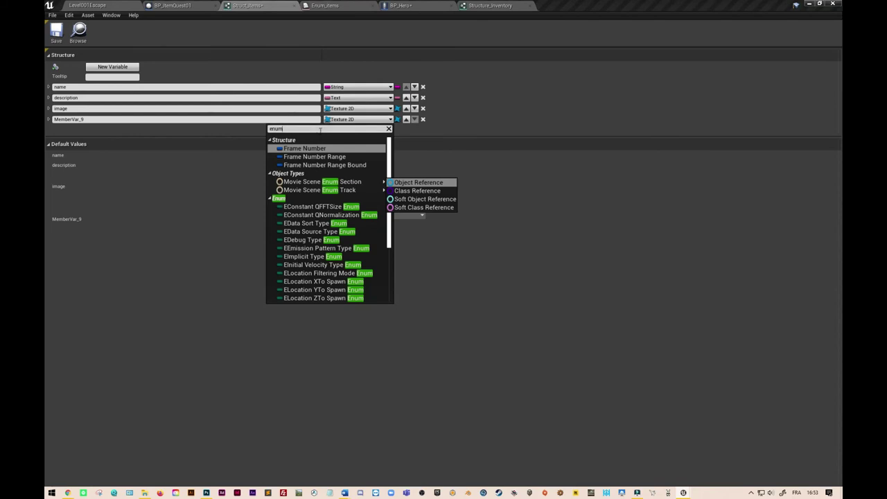
type("_it")
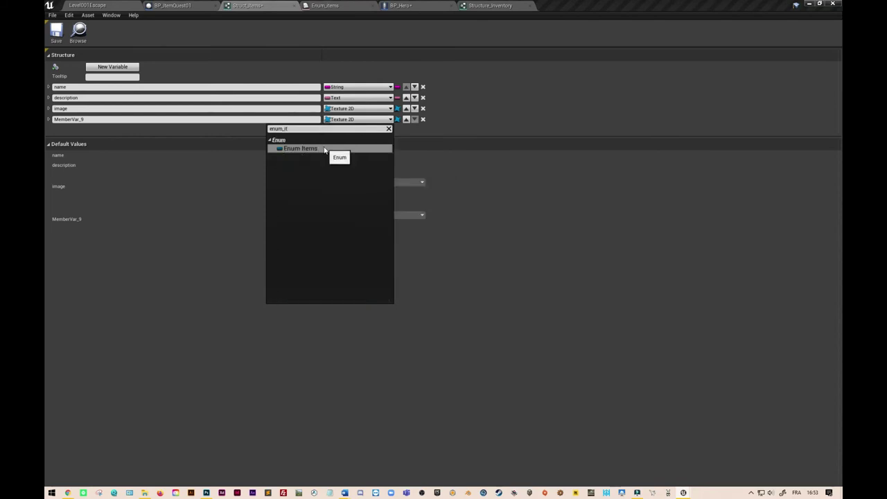
left_click(322, 147)
left_click(111, 119)
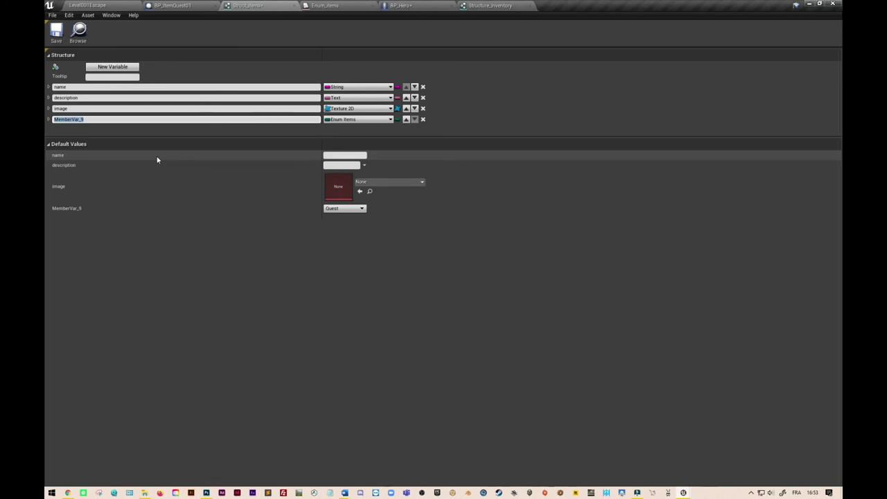
Name the enum member 'type' and add two more members to Struct_Items.
type("type")
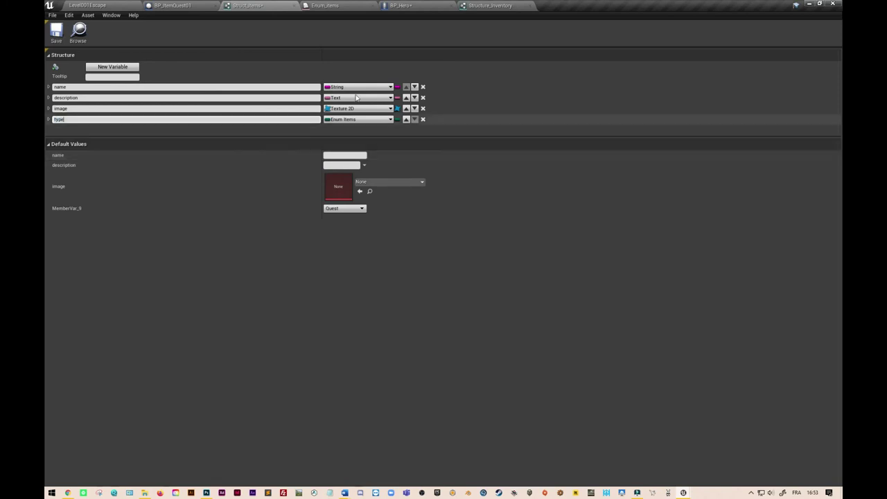
key("Return")
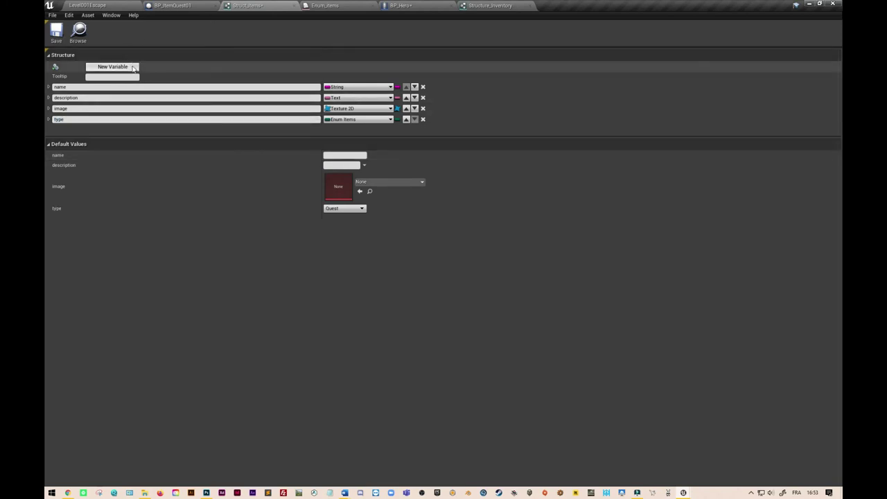
left_click(134, 67)
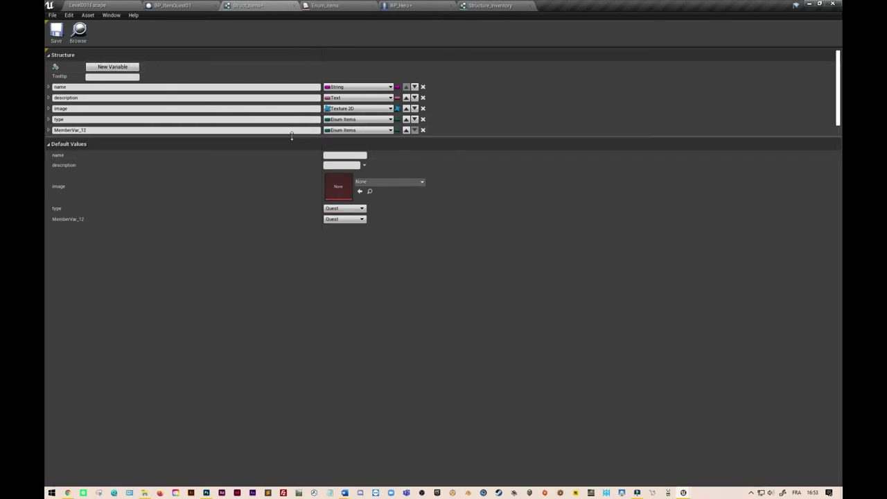
left_click_drag(292, 136, 291, 187)
left_click(114, 67)
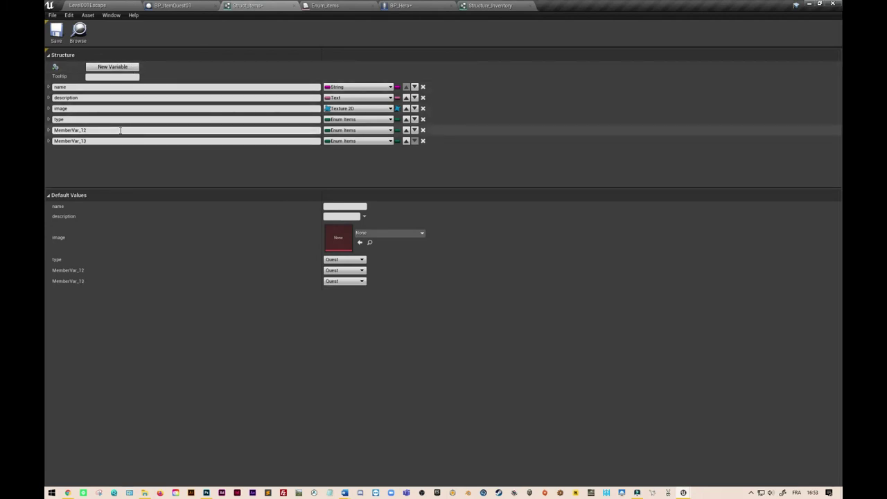
Rename MemberVar_12 to 'value' and make it an Integer.
left_click(121, 130)
type("s")
key("Return")
left_click(391, 132)
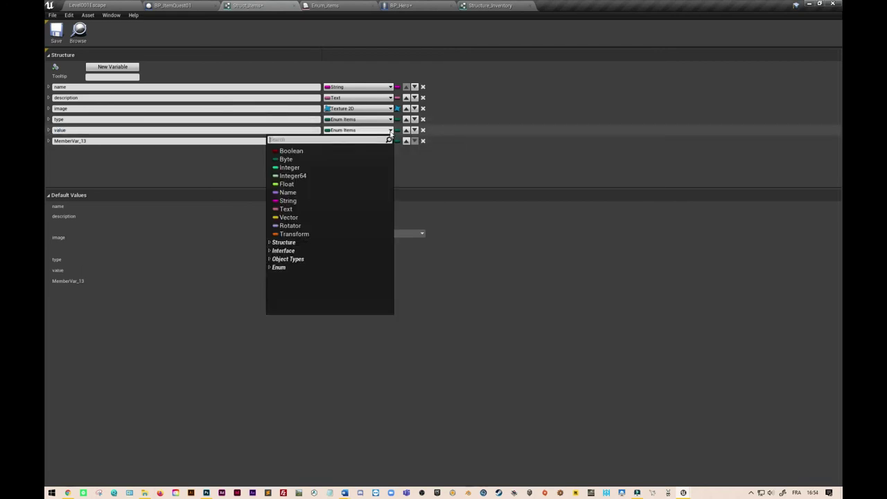
left_click(292, 169)
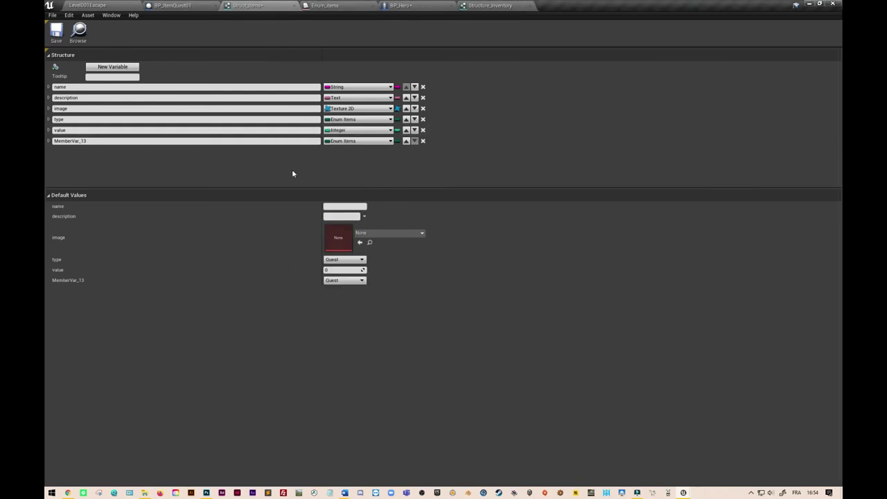
left_click(110, 140)
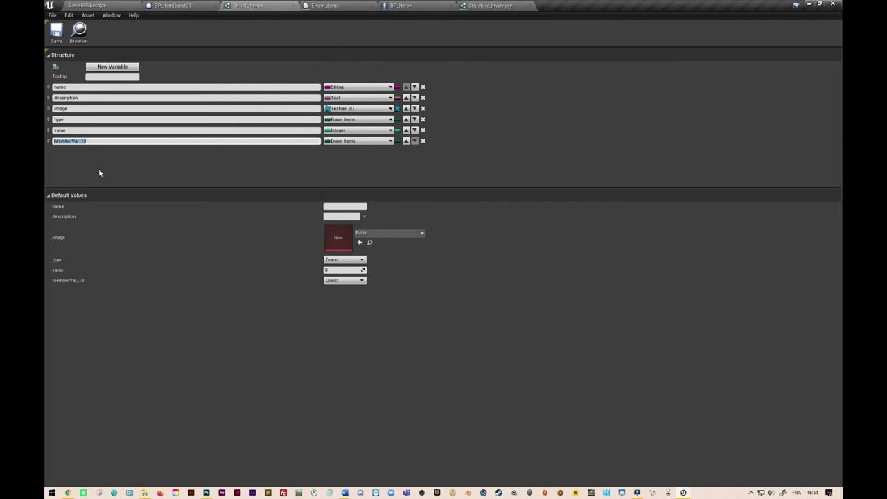
Rename the last member to 'stackable?' and make it a Boolean.
type("stackable?")
left_click(390, 142)
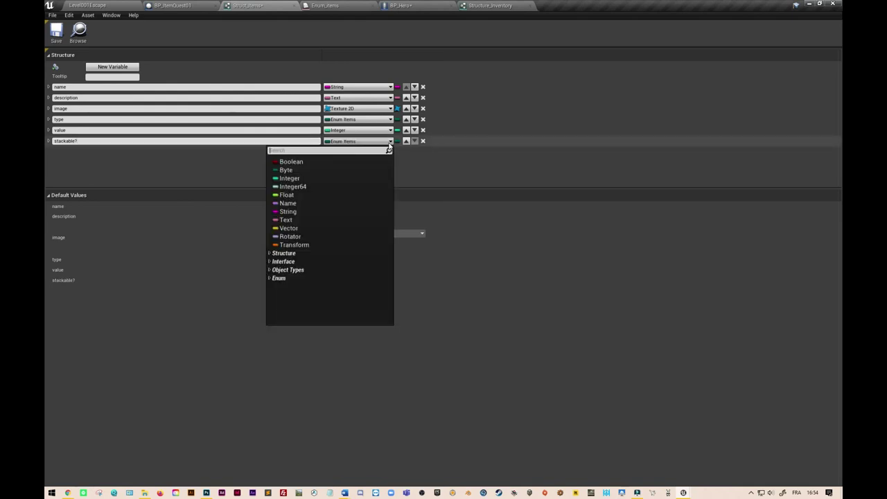
left_click(350, 162)
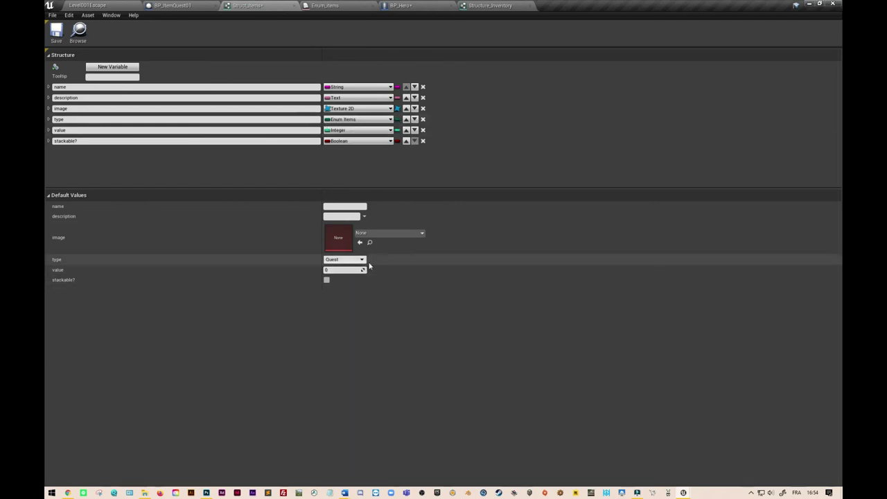
Keep Quest as the type member's default and save Struct_Items.
left_click(362, 261)
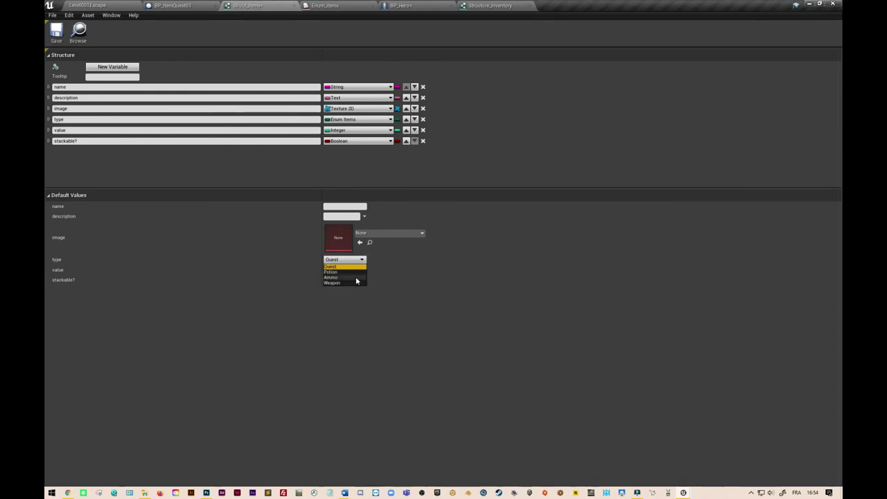
left_click(361, 317)
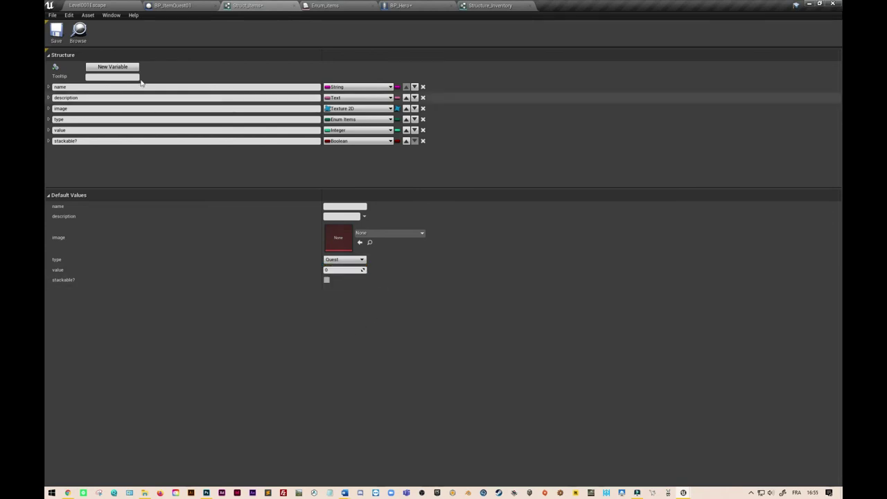
left_click(58, 40)
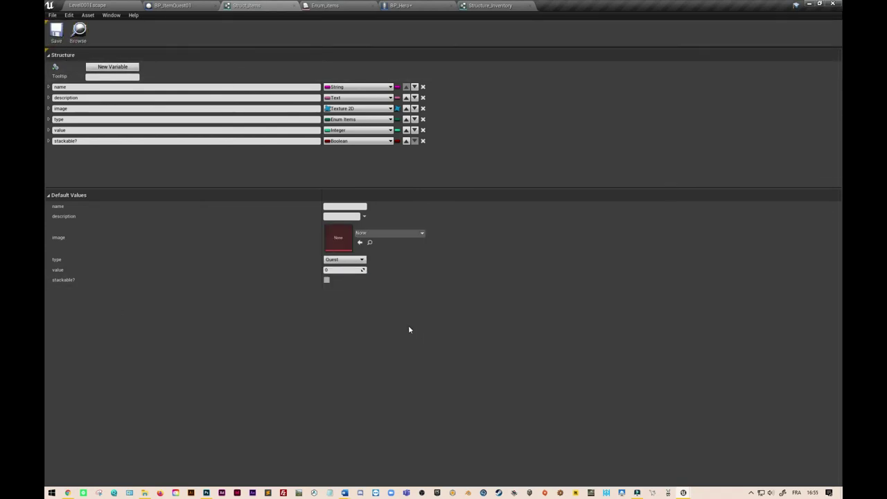